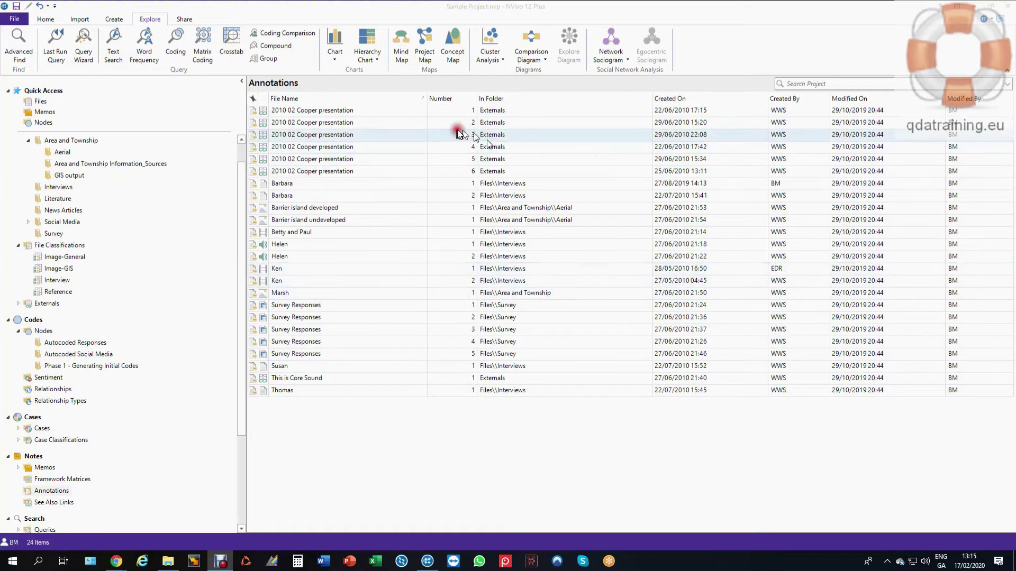
Step: Open the Query Properties of the Extract Annotations compound query
{"action": "left_click", "coordinate": [439, 132]}
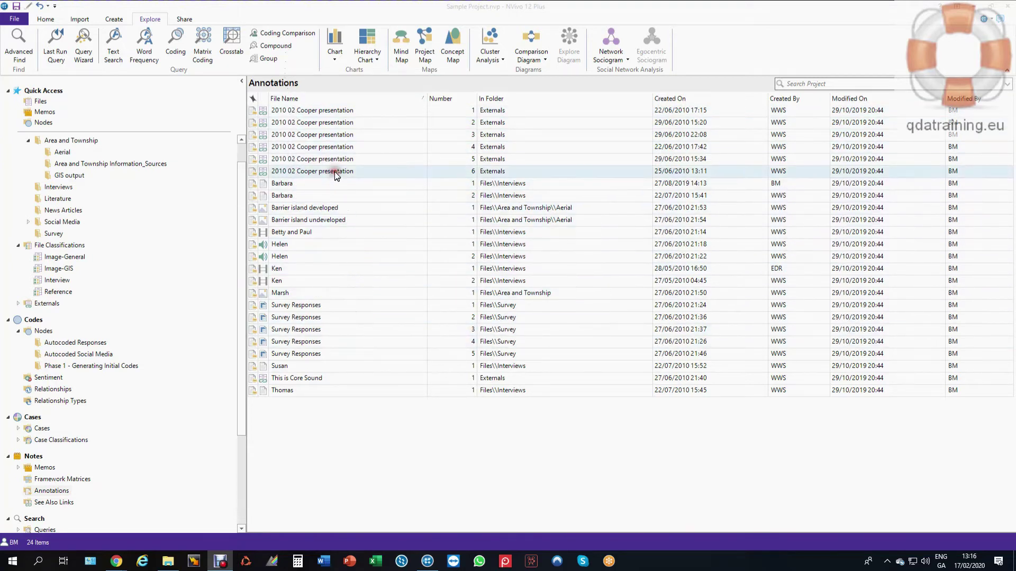
{"action": "left_click", "coordinate": [277, 47]}
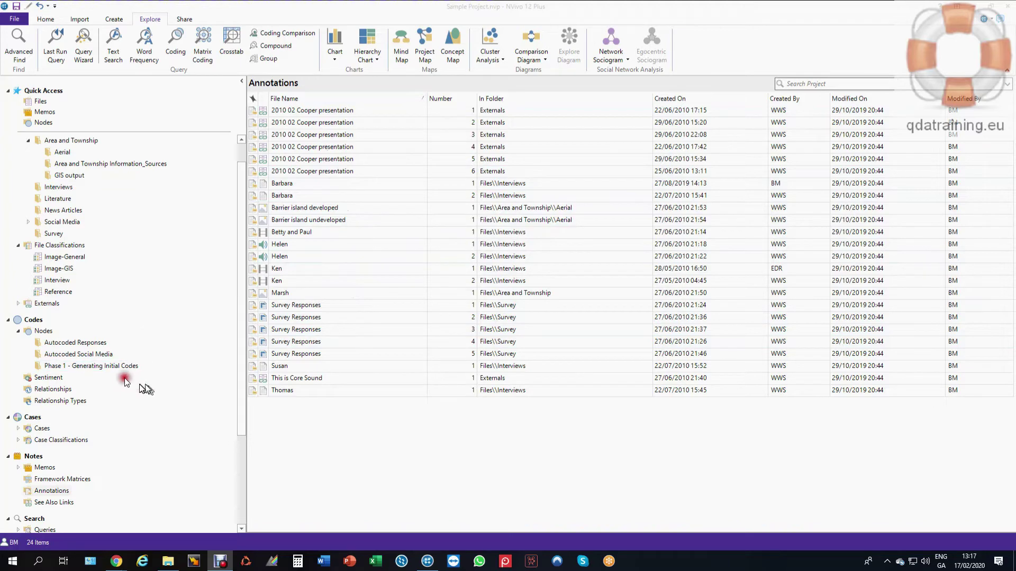
{"action": "mouse_move", "coordinate": [125, 379]}
{"action": "left_mouse_down"}
{"action": "mouse_move", "coordinate": [57, 437]}
{"action": "mouse_move", "coordinate": [79, 483]}
{"action": "mouse_move", "coordinate": [241, 389]}
{"action": "mouse_move", "coordinate": [236, 466]}
{"action": "mouse_move", "coordinate": [50, 429]}
{"action": "left_mouse_up"}
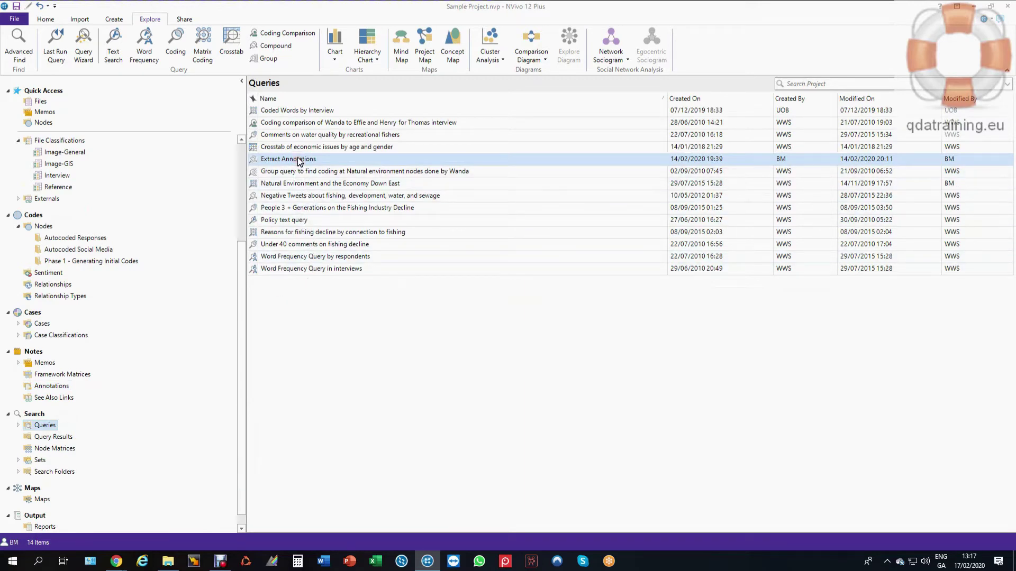
{"action": "mouse_move", "coordinate": [299, 161]}
{"action": "left_mouse_down"}
{"action": "mouse_move", "coordinate": [285, 163]}
{"action": "mouse_move", "coordinate": [323, 160]}
{"action": "left_mouse_up"}
{"action": "right_click", "coordinate": [340, 160]}
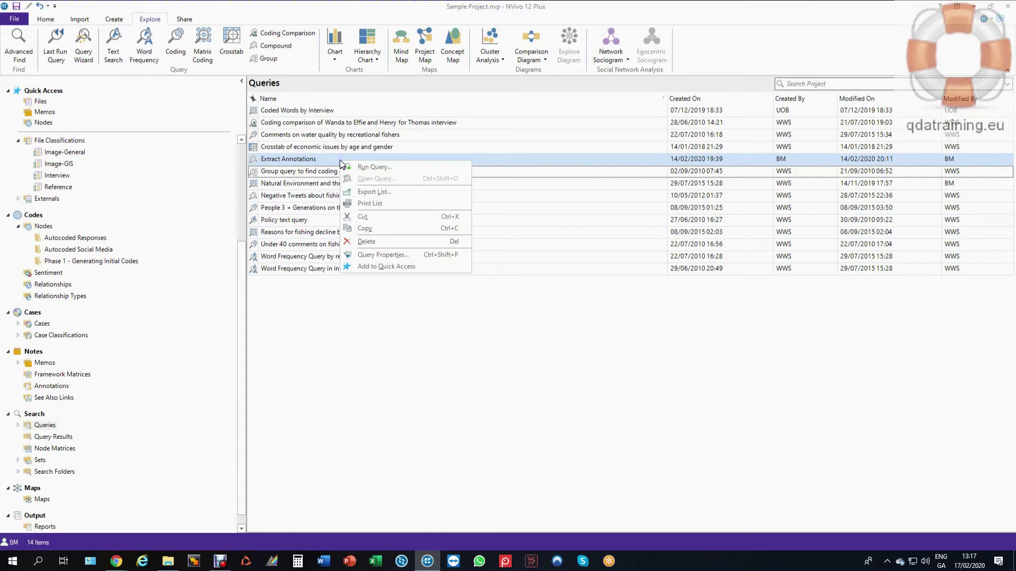
{"action": "left_click", "coordinate": [370, 256]}
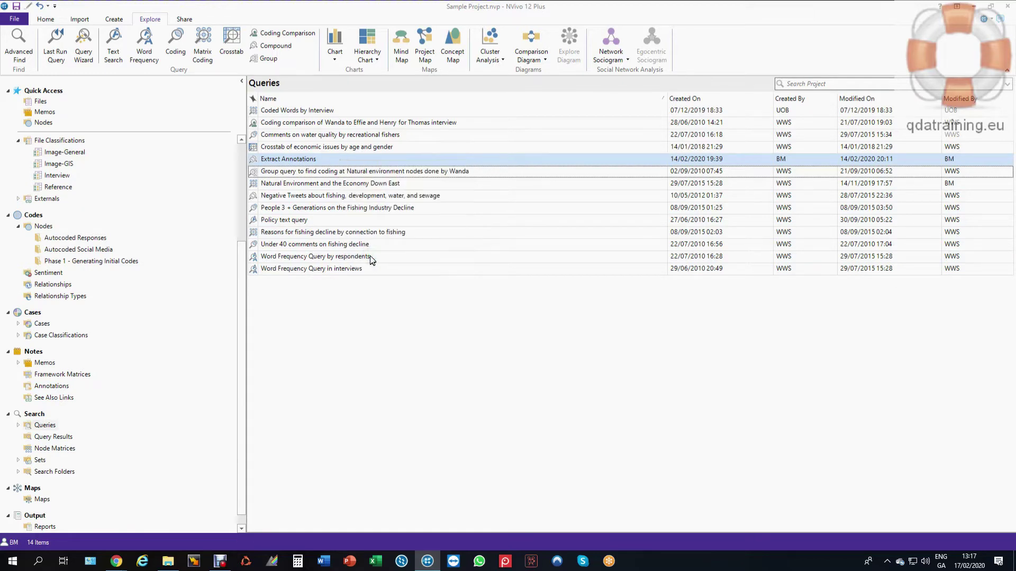
Step: Inspect how the two text-search subqueries are combined, then open Subquery 1's criteria
{"action": "left_click", "coordinate": [545, 203]}
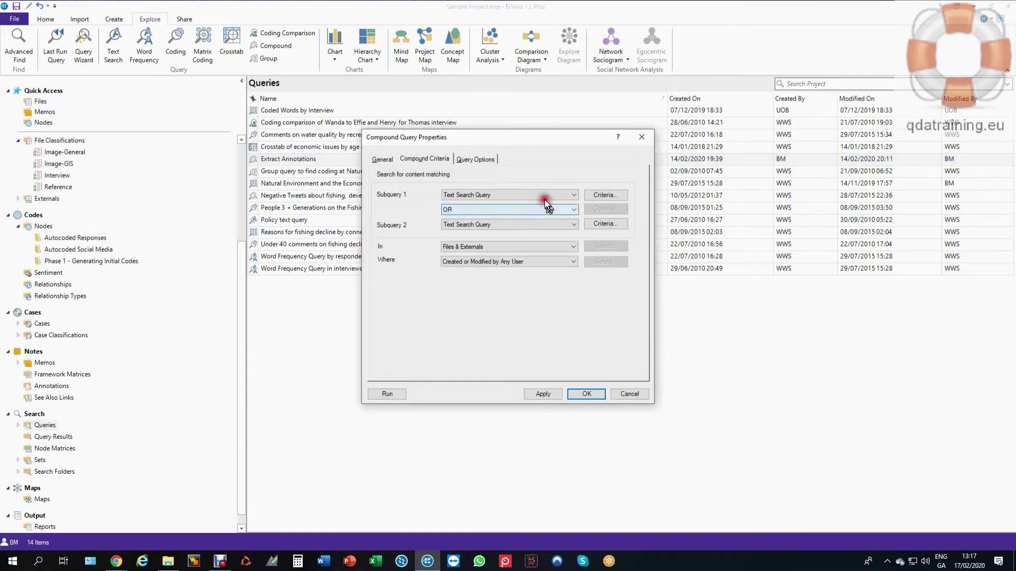
{"action": "left_click", "coordinate": [542, 196]}
{"action": "left_click", "coordinate": [527, 232]}
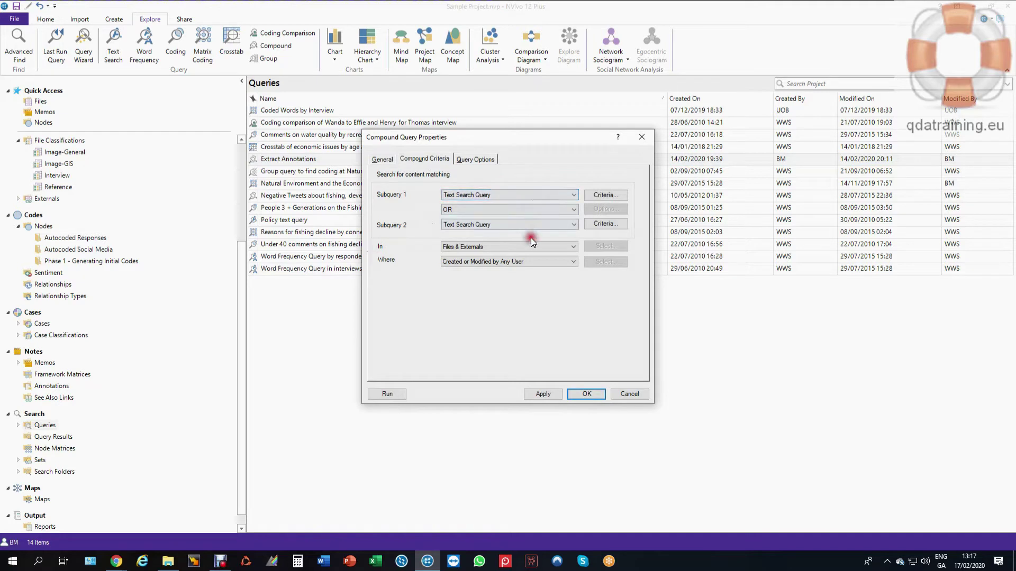
{"action": "left_click", "coordinate": [523, 195]}
{"action": "left_click", "coordinate": [523, 226]}
{"action": "left_click", "coordinate": [606, 223]}
{"action": "left_click", "coordinate": [524, 225]}
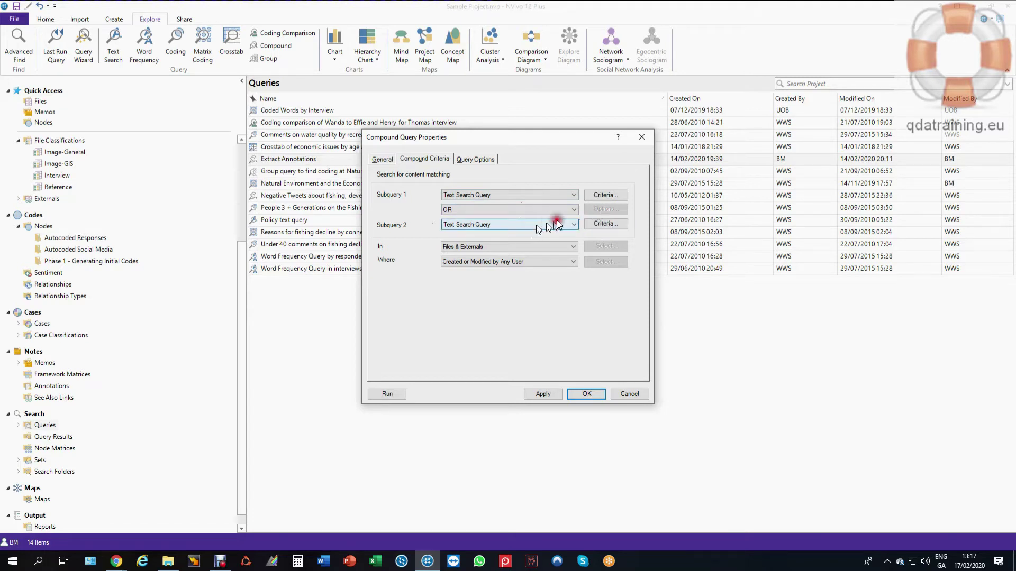
{"action": "left_click", "coordinate": [600, 197]}
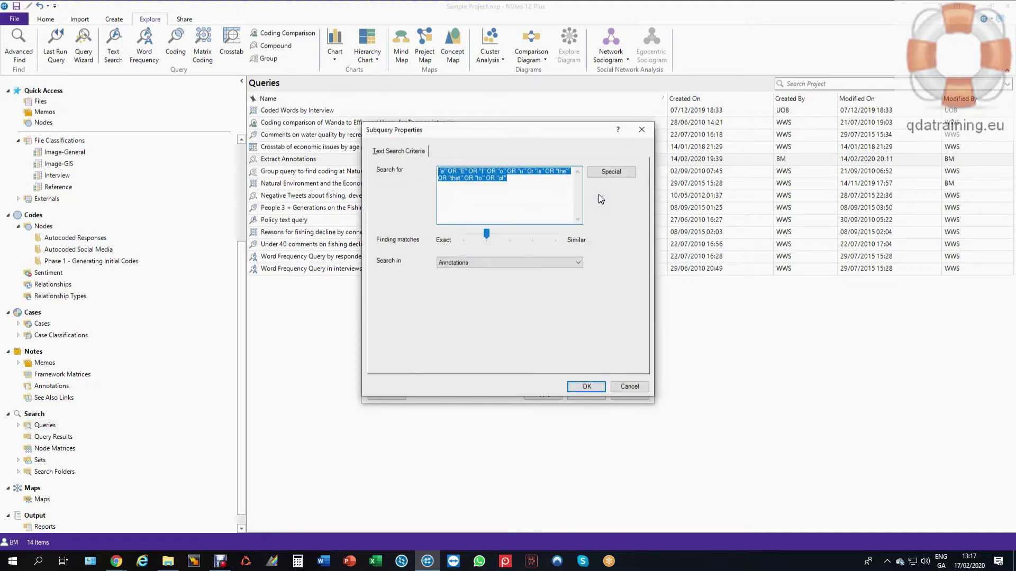
Step: Save the project at the reminder and keep Subquery 1 searching only in Annotations
{"action": "left_click", "coordinate": [559, 208]}
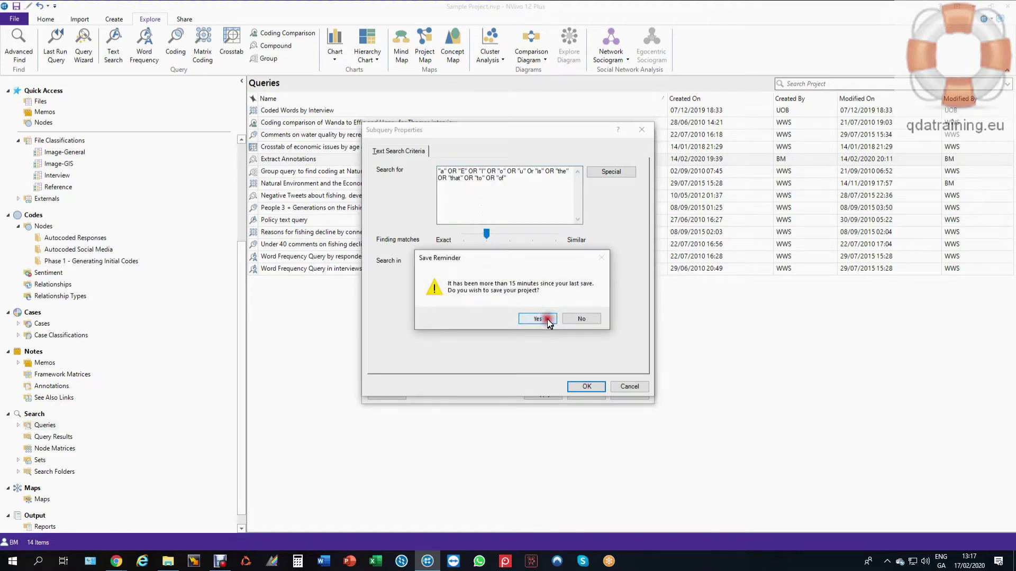
{"action": "left_click", "coordinate": [547, 319]}
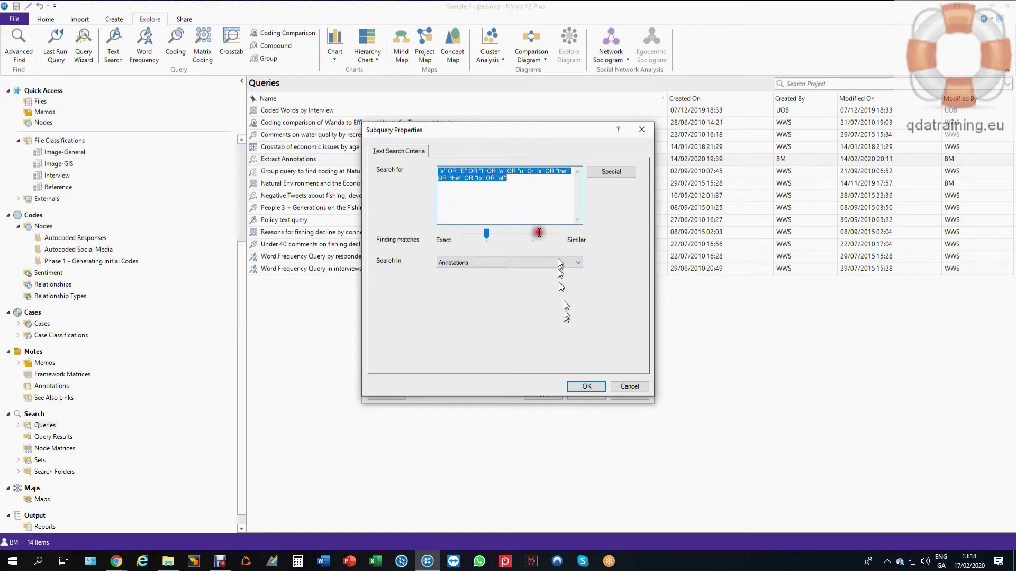
{"action": "left_click", "coordinate": [580, 263]}
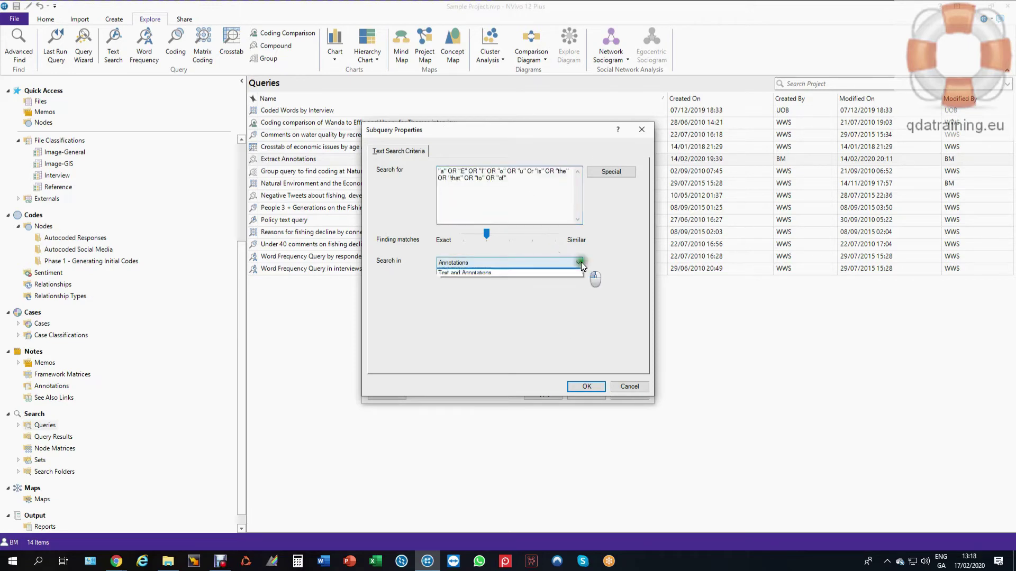
{"action": "left_click", "coordinate": [559, 279]}
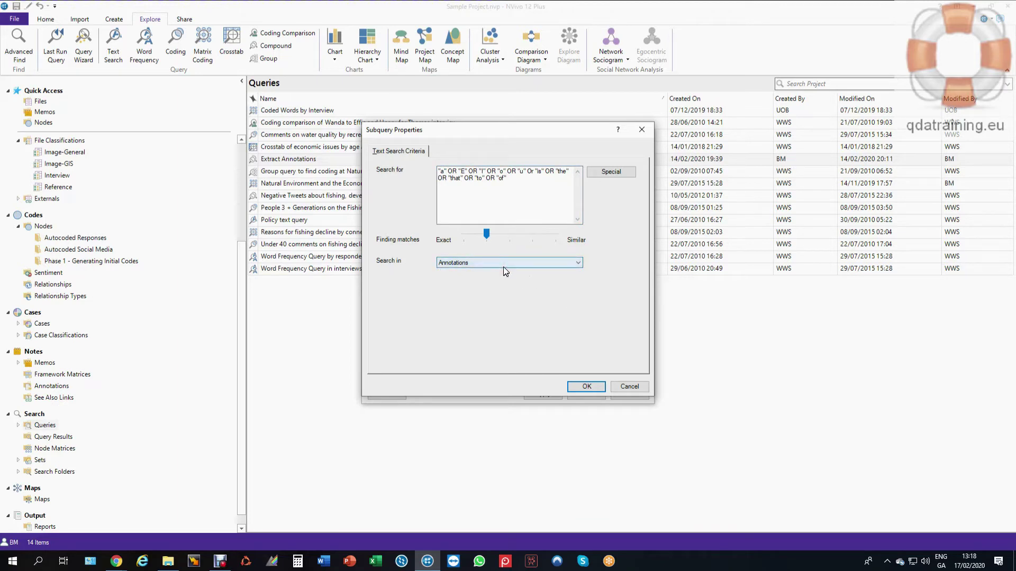
{"action": "left_click", "coordinate": [586, 387]}
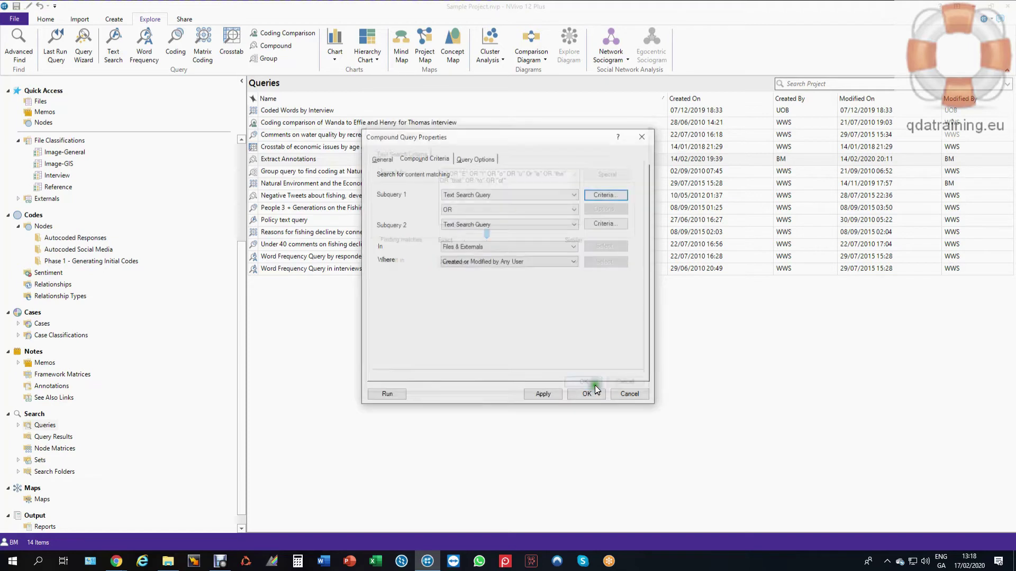
Step: Keep the subqueries joined by OR, review Subquery 2's criteria, and view Query Options
{"action": "left_click", "coordinate": [525, 210]}
{"action": "left_click", "coordinate": [526, 209]}
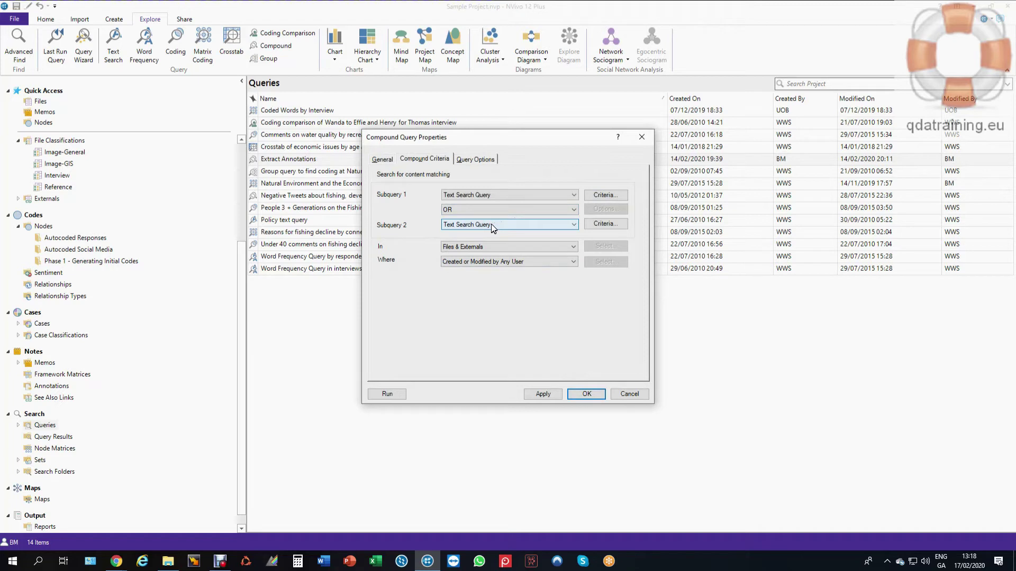
{"action": "left_click", "coordinate": [598, 226]}
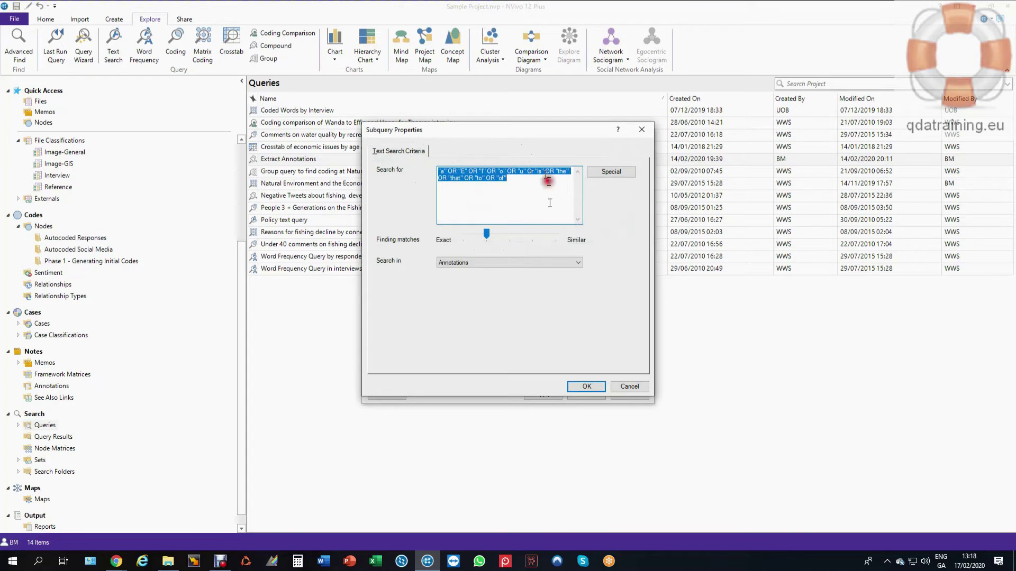
{"action": "left_click", "coordinate": [587, 389]}
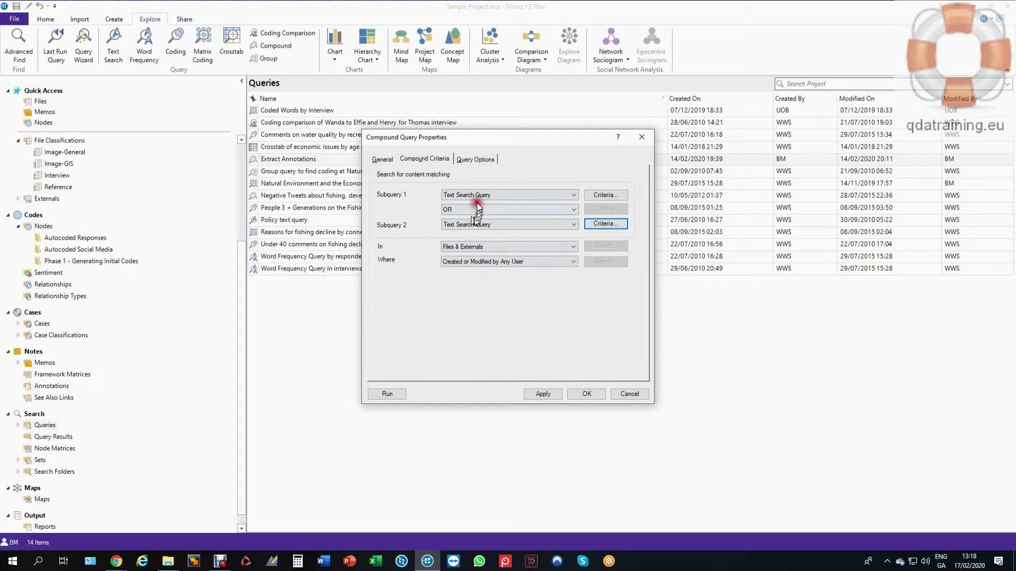
{"action": "left_click", "coordinate": [475, 159]}
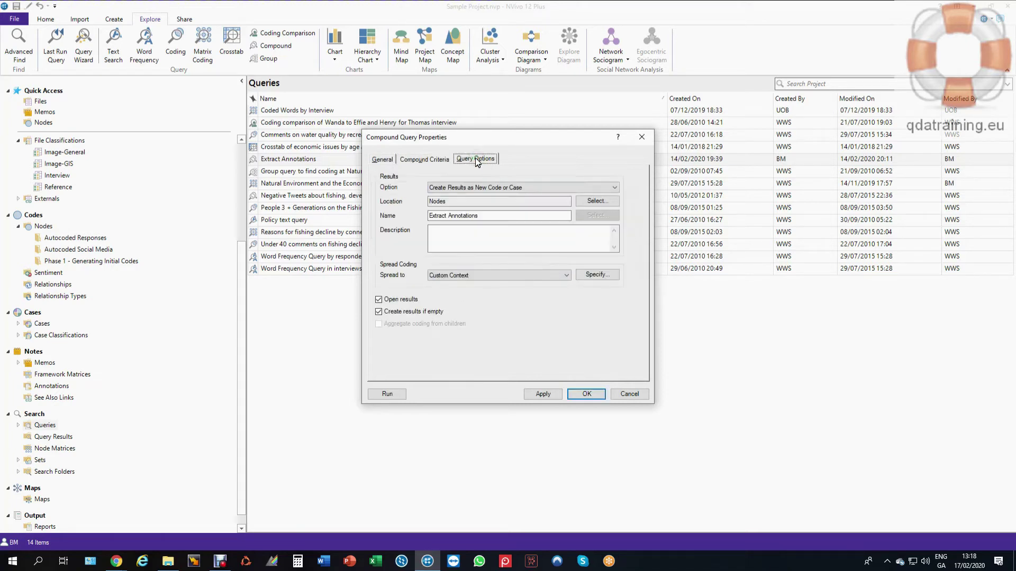
Step: Save results as new code 'Extract Annotations', spread to surrounding paragraph, and run the query
{"action": "left_click", "coordinate": [513, 188]}
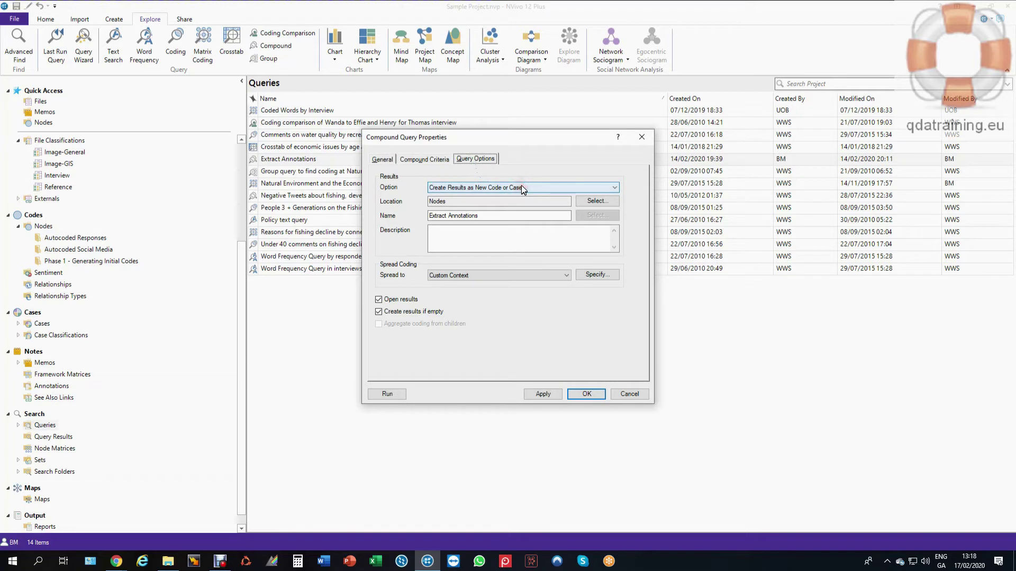
{"action": "left_click", "coordinate": [483, 216]}
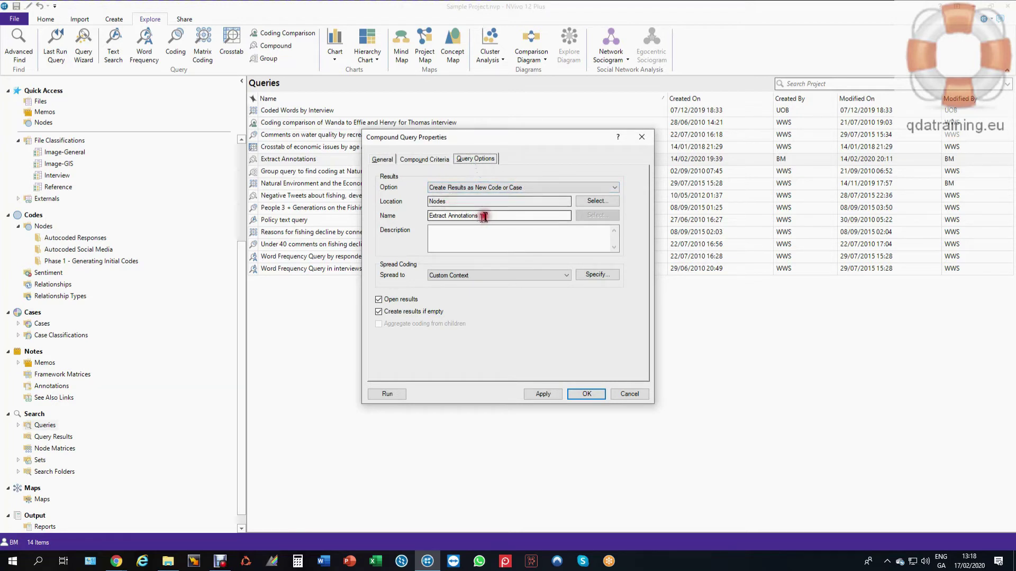
{"action": "left_click", "coordinate": [581, 288]}
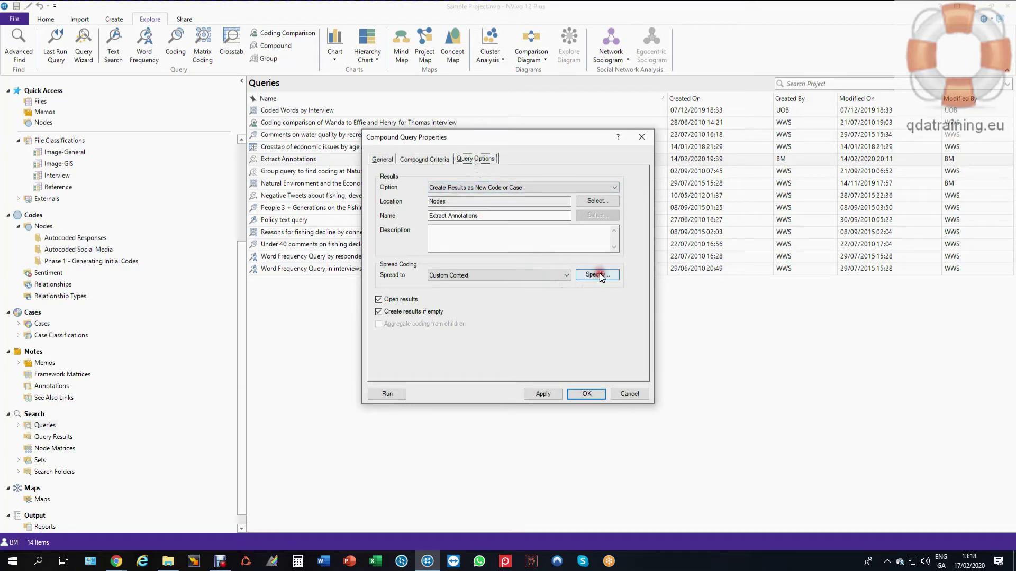
{"action": "left_click", "coordinate": [598, 274]}
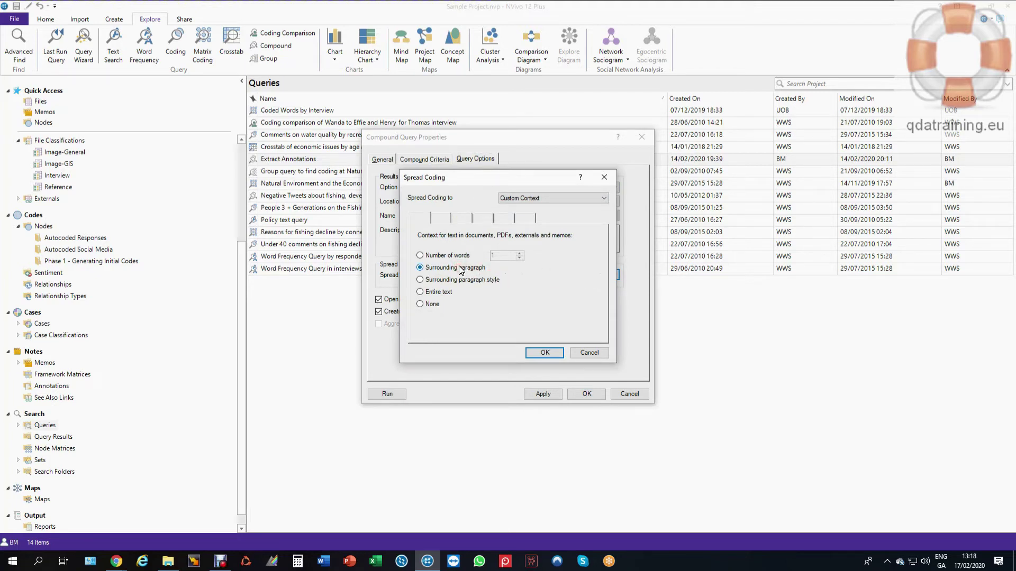
{"action": "left_click", "coordinate": [543, 353]}
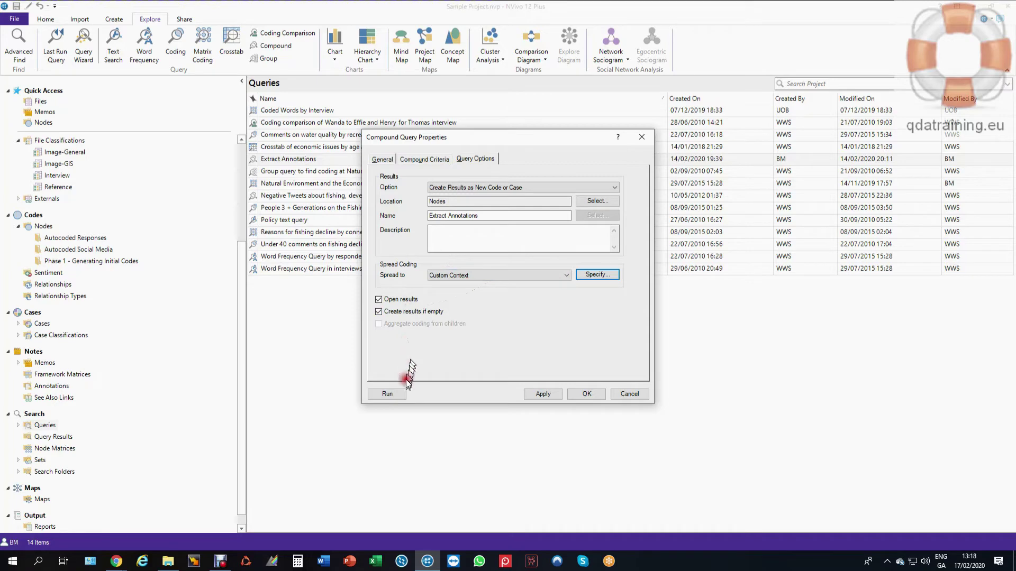
{"action": "left_click", "coordinate": [388, 394]}
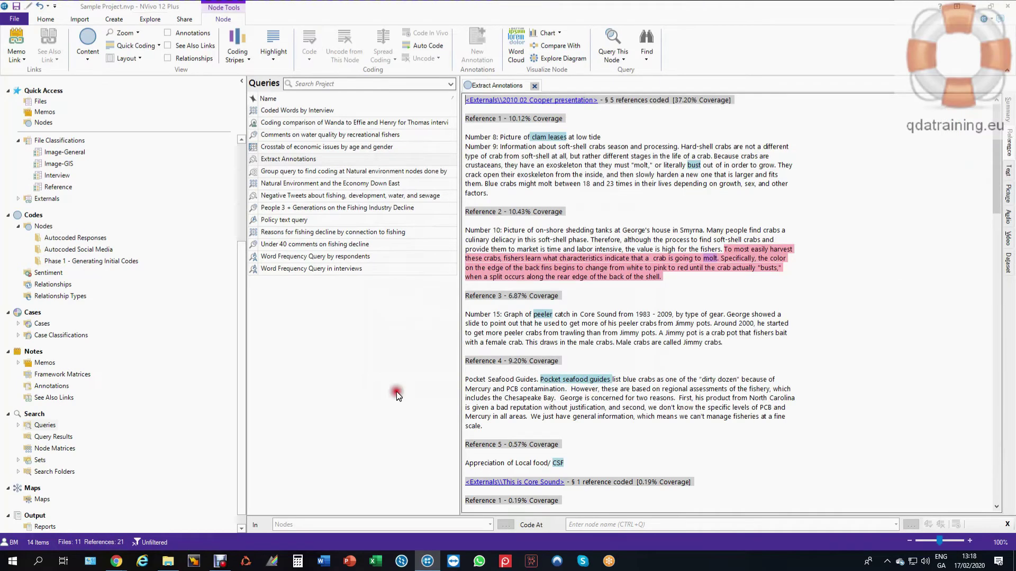
Step: Scroll through the 21 coded references, then list the project's nodes
{"action": "scroll", "coordinate": [665, 240], "scroll_direction": "down", "scroll_amount": 10}
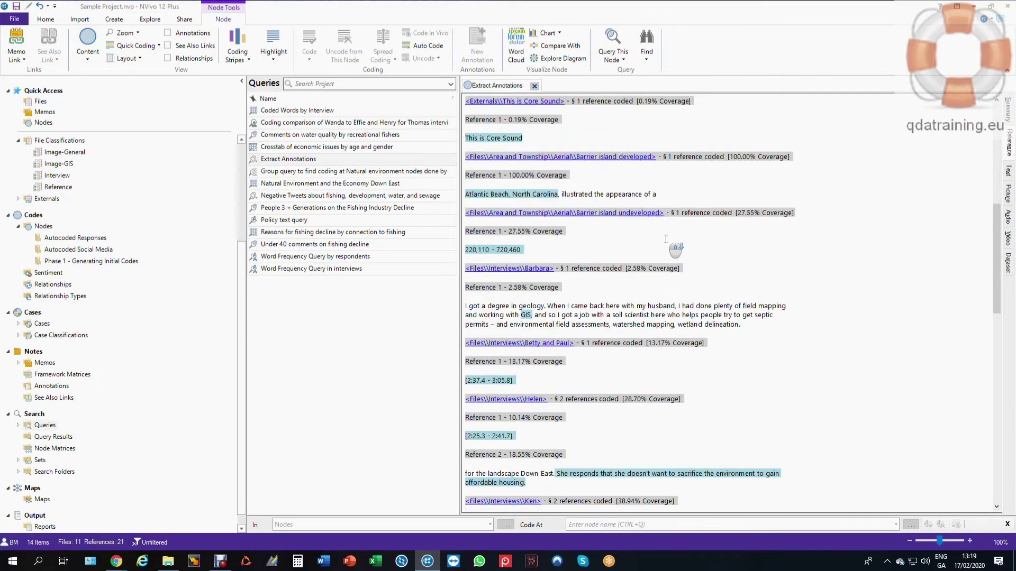
{"action": "scroll", "coordinate": [667, 243], "scroll_direction": "up", "scroll_amount": 10}
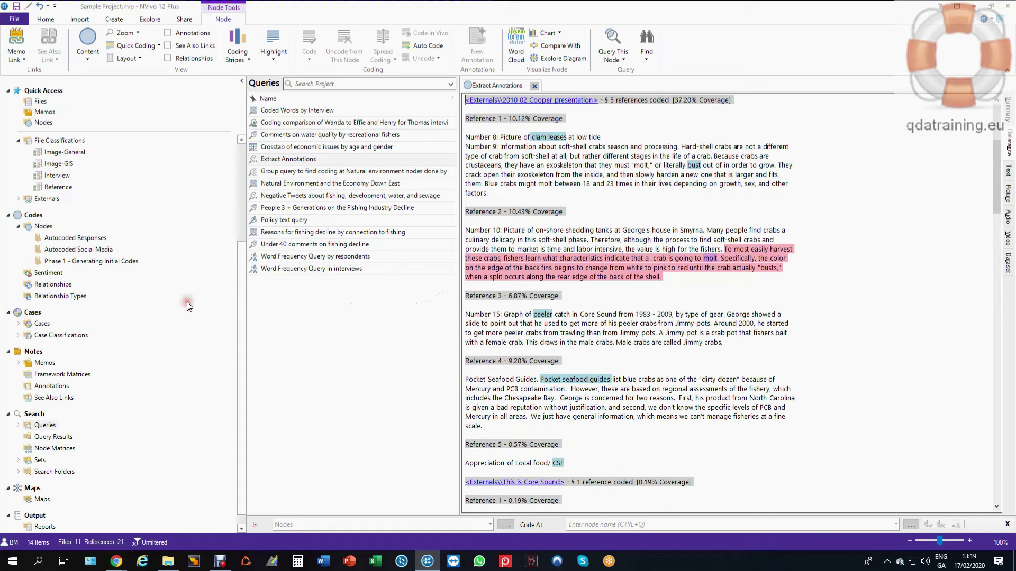
{"action": "left_click", "coordinate": [43, 227]}
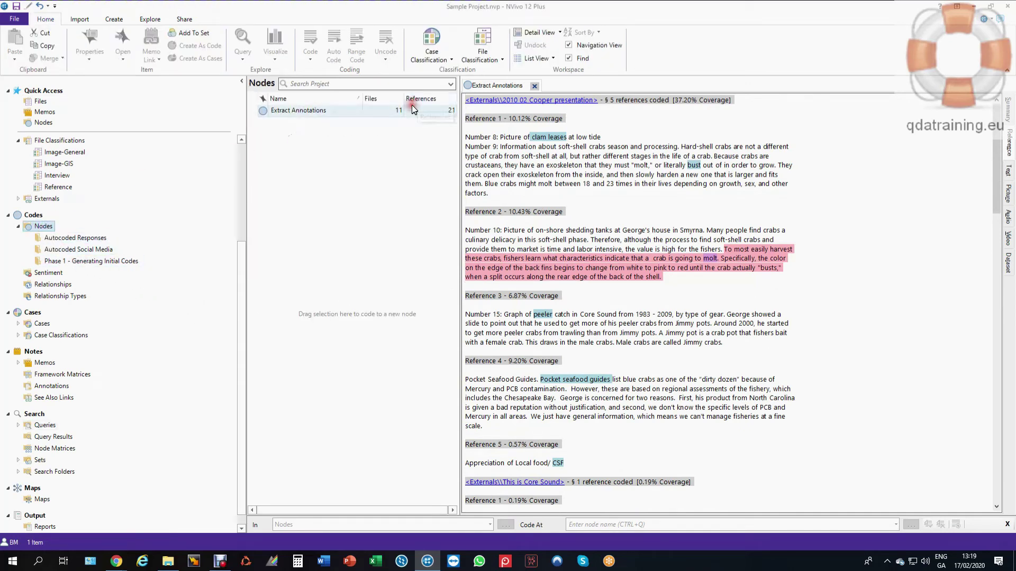
Step: Export the Extract Annotations node as a Reference View Word document with annotations, opening on export
{"action": "left_click", "coordinate": [411, 127]}
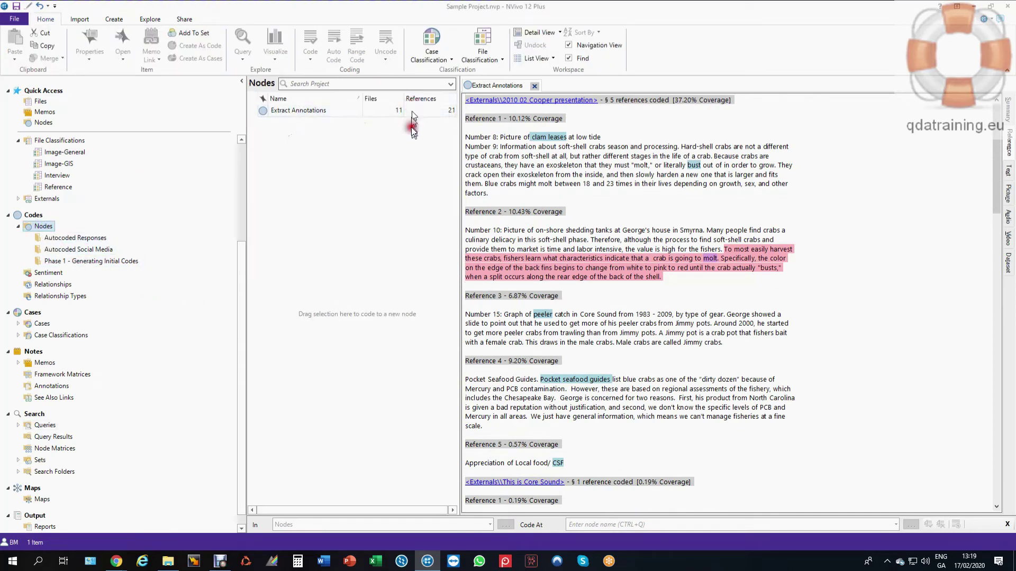
{"action": "left_click", "coordinate": [263, 111]}
{"action": "right_click", "coordinate": [263, 109]}
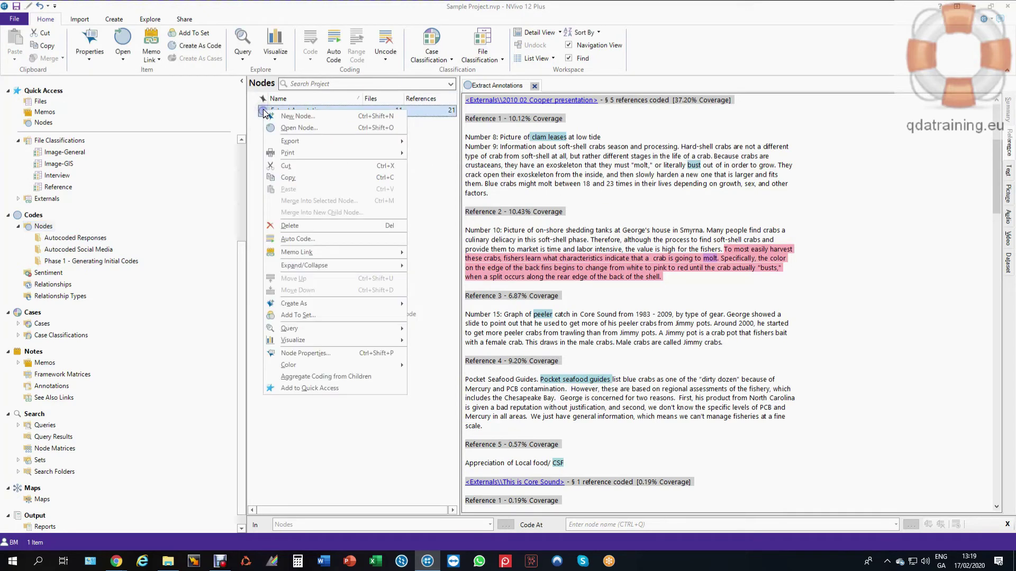
{"action": "mouse_move", "coordinate": [323, 142]}
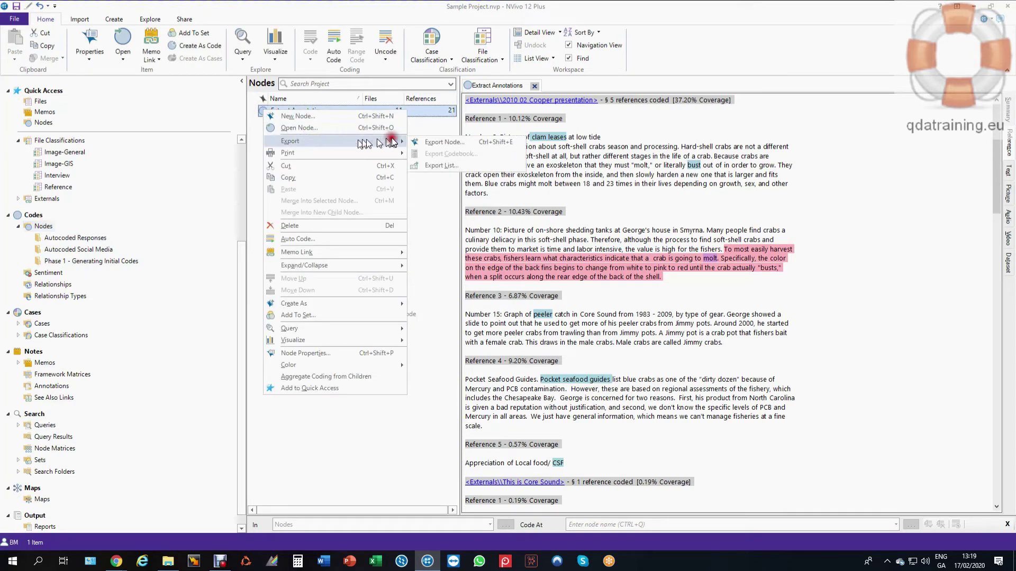
{"action": "left_click", "coordinate": [442, 142]}
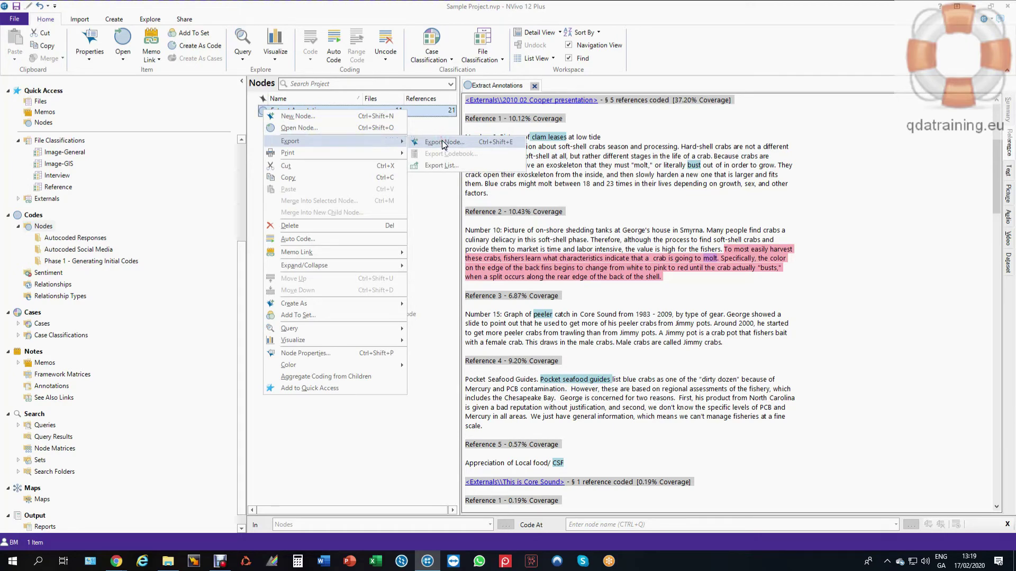
{"action": "left_click", "coordinate": [438, 160]}
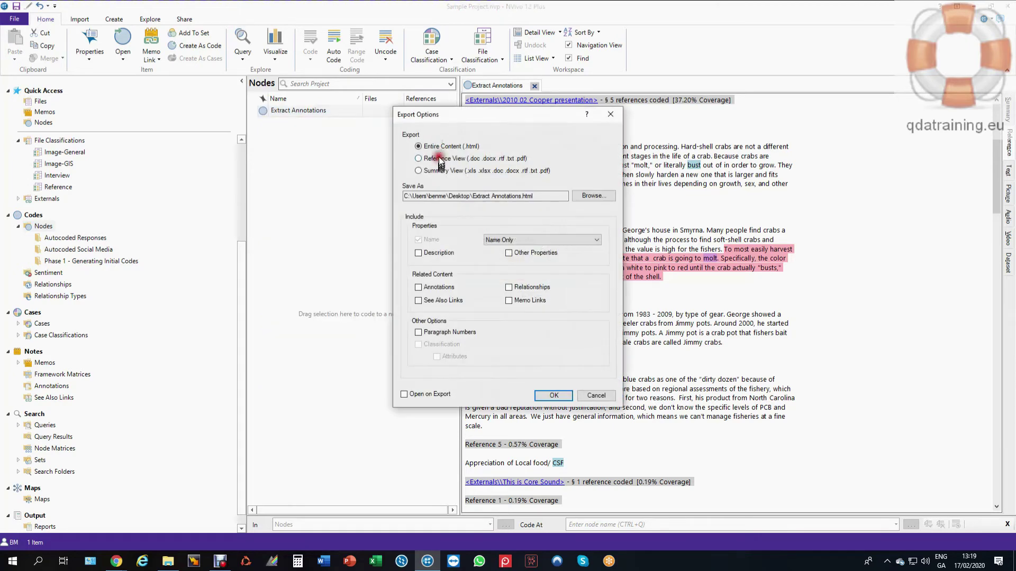
{"action": "left_click", "coordinate": [418, 287]}
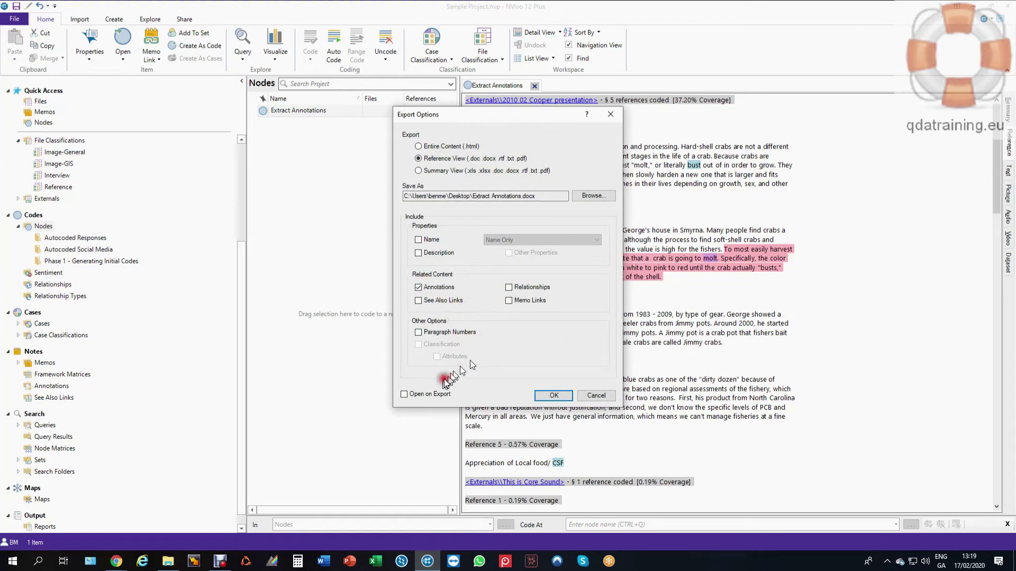
{"action": "left_click", "coordinate": [416, 394]}
{"action": "left_click", "coordinate": [557, 396]}
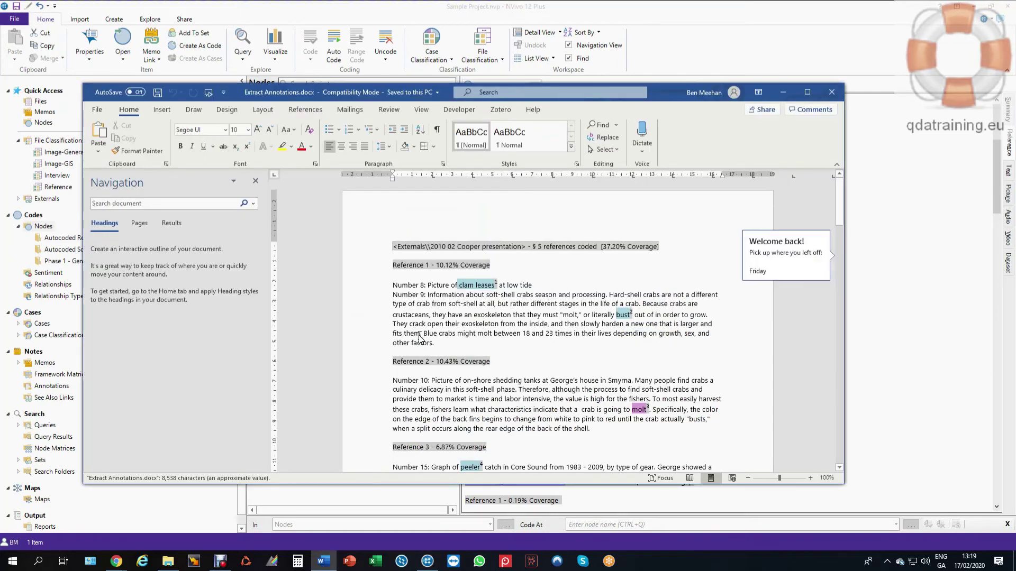
Step: Maximize Word, review the references and their annotation endnotes, then close the document
{"action": "left_click", "coordinate": [807, 93]}
{"action": "scroll", "coordinate": [622, 270], "scroll_direction": "down", "scroll_amount": 15}
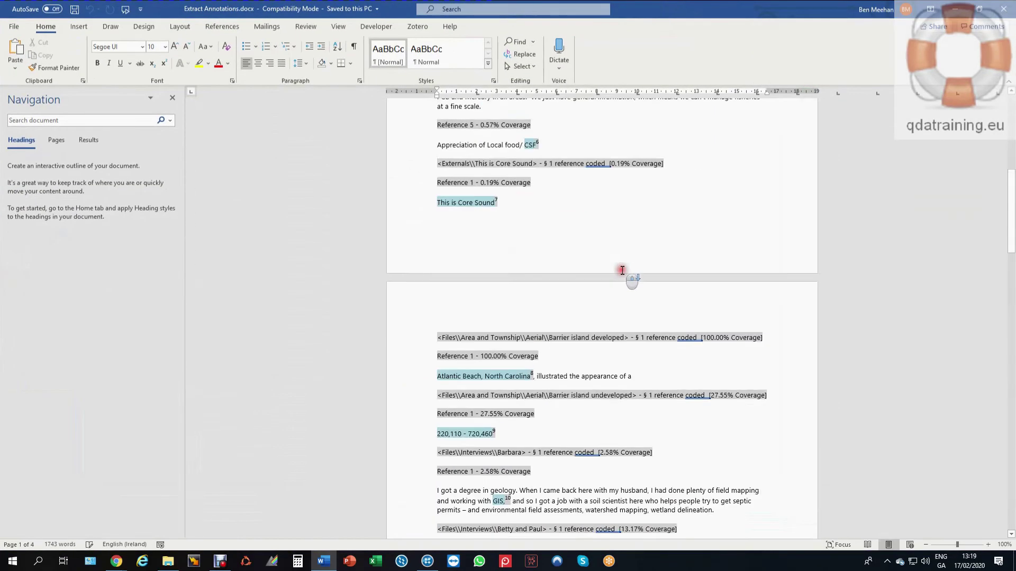
{"action": "scroll", "coordinate": [582, 254], "scroll_direction": "up", "scroll_amount": 1}
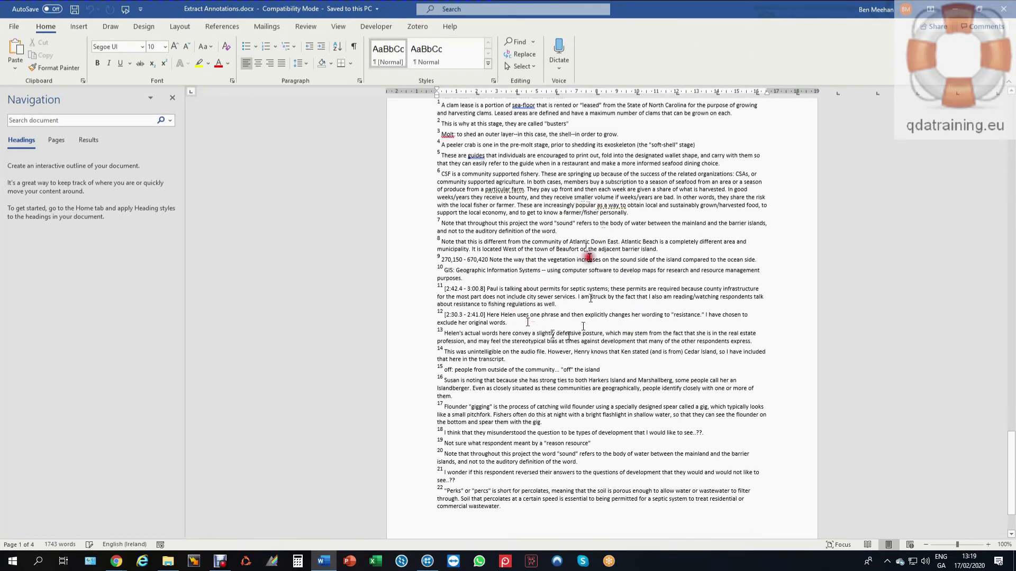
{"action": "left_click", "coordinate": [531, 192]}
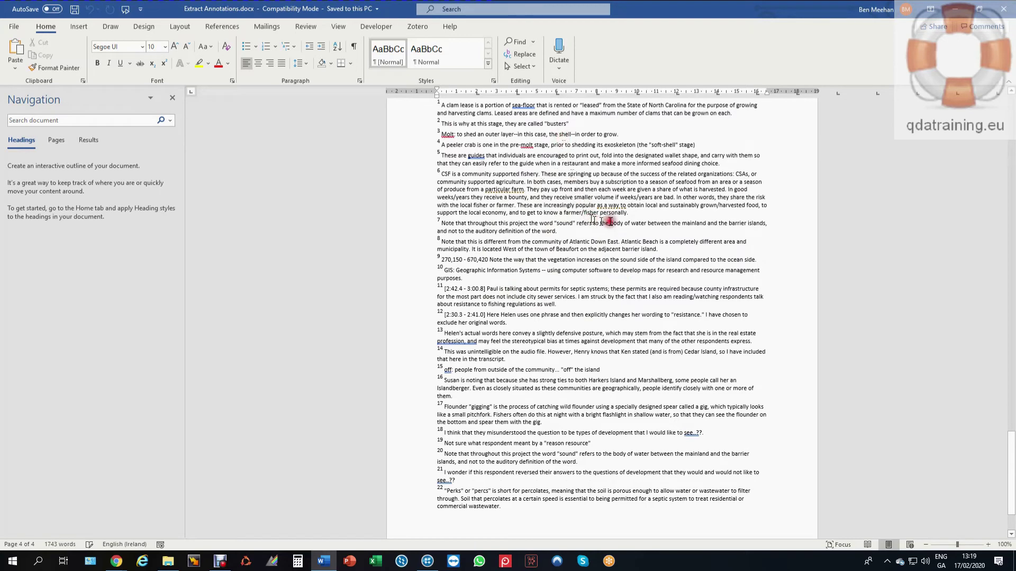
{"action": "scroll", "coordinate": [611, 221], "scroll_direction": "up", "scroll_amount": 9}
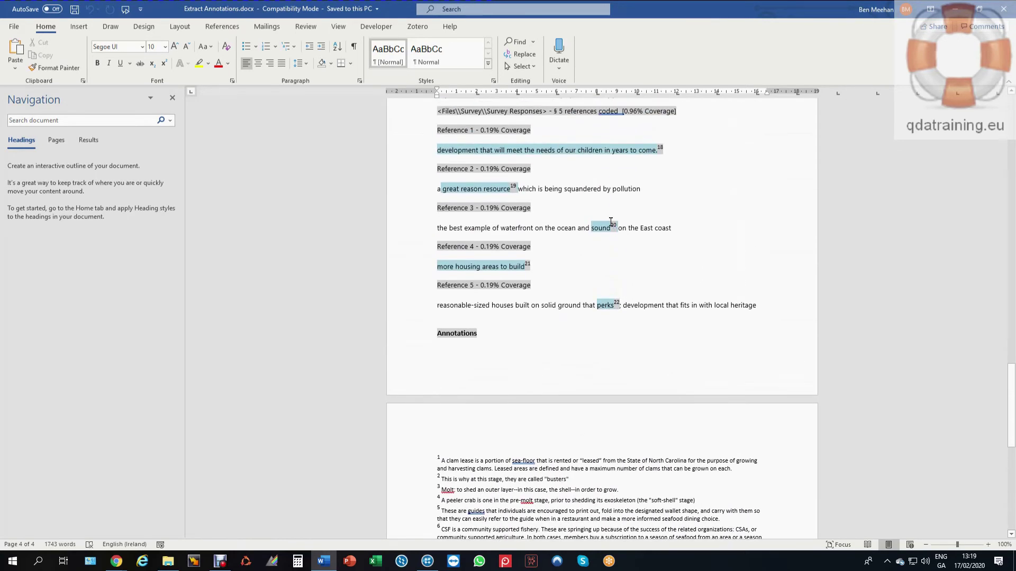
{"action": "scroll", "coordinate": [611, 222], "scroll_direction": "up", "scroll_amount": 3}
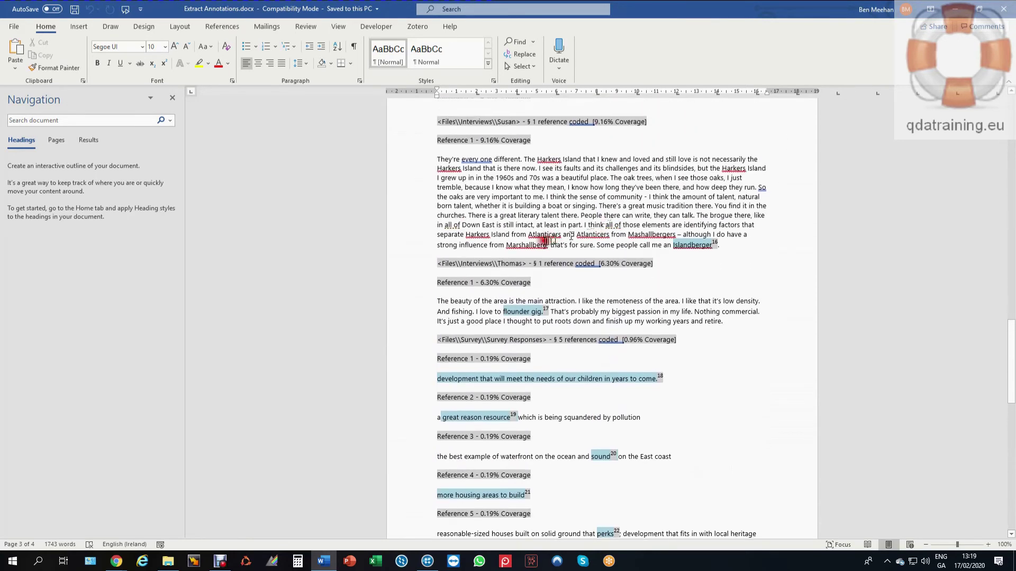
{"action": "left_click", "coordinate": [517, 294]}
{"action": "left_click", "coordinate": [1005, 10]}
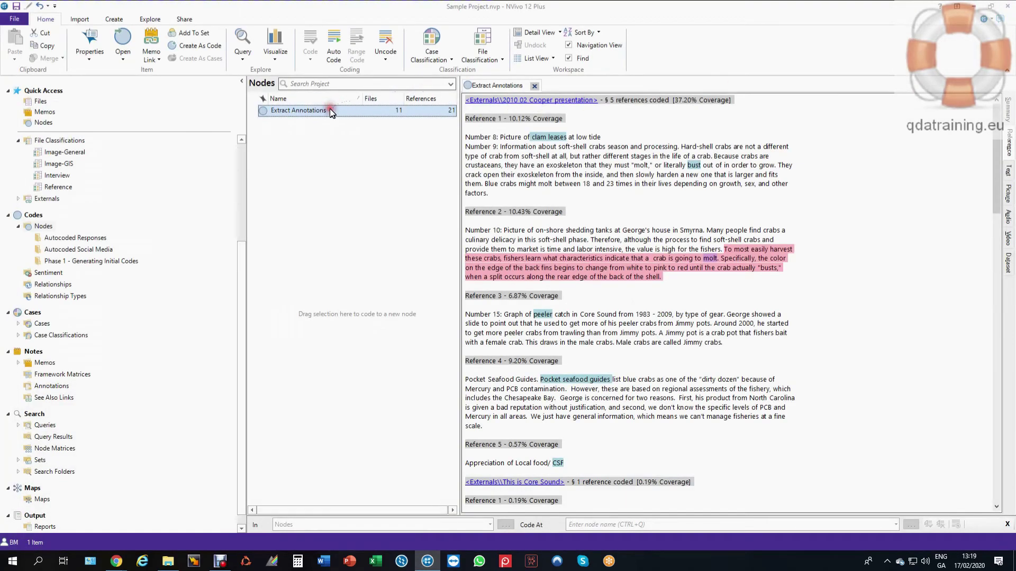
Step: Export the node's entire content as an .html report with annotations, set to open on export
{"action": "right_click", "coordinate": [329, 109]}
{"action": "mouse_move", "coordinate": [388, 139]}
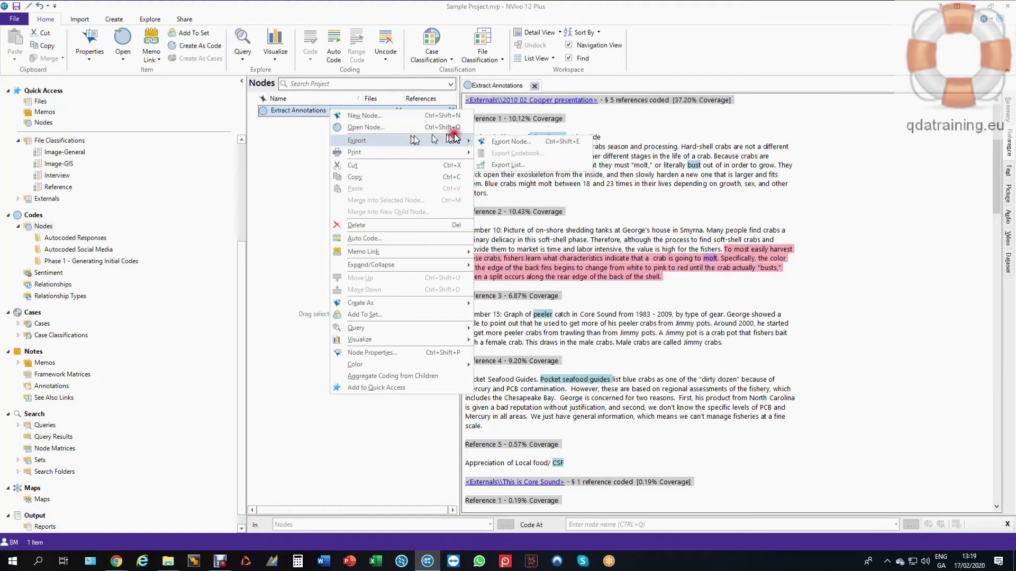
{"action": "left_click", "coordinate": [503, 141]}
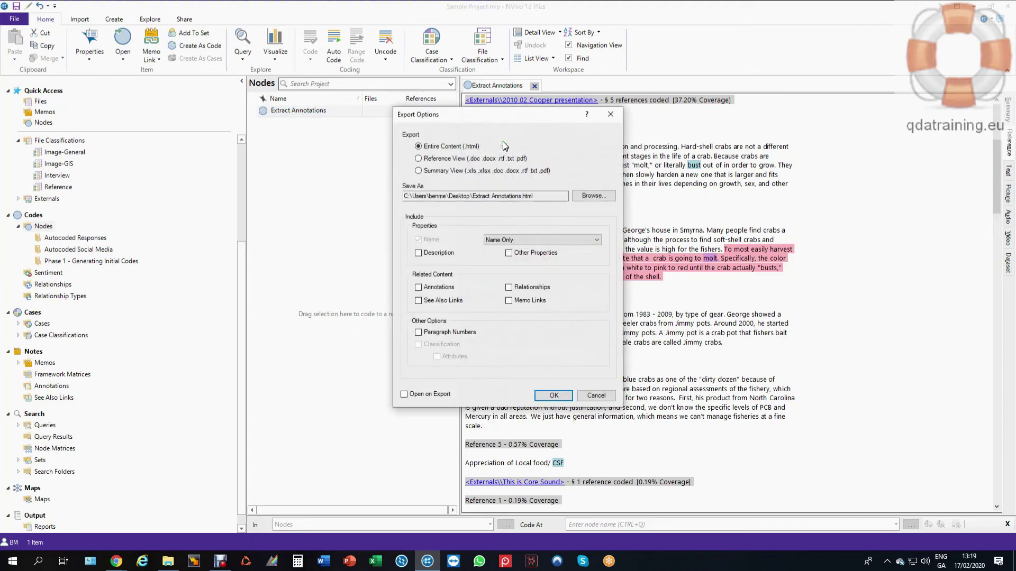
{"action": "left_click", "coordinate": [501, 191]}
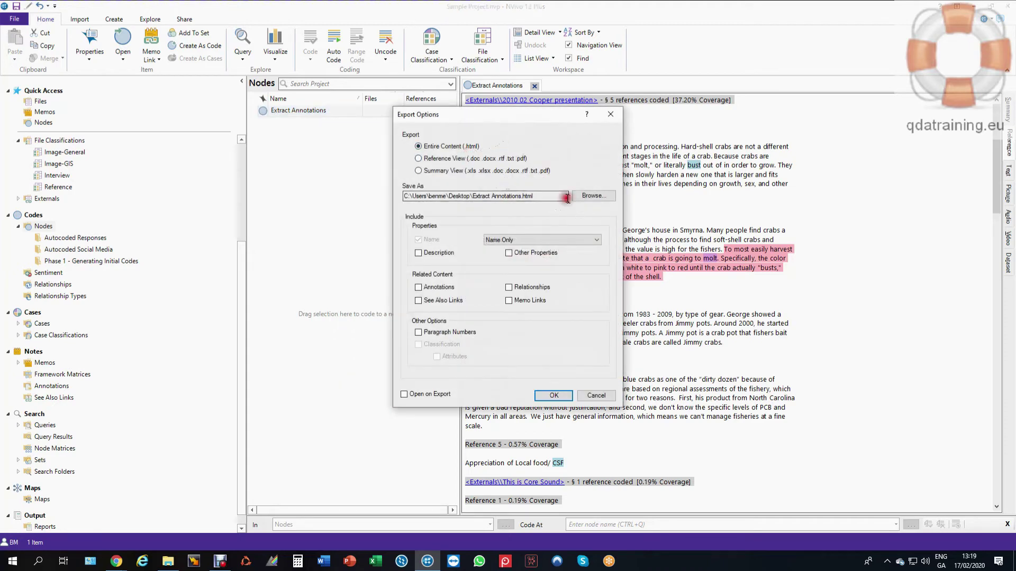
{"action": "left_click", "coordinate": [419, 288]}
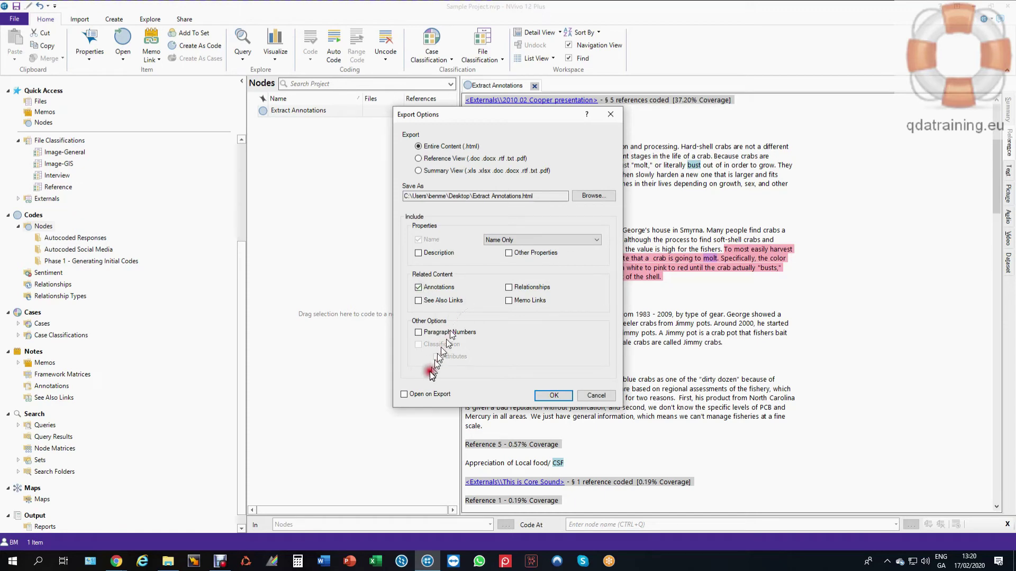
{"action": "left_click", "coordinate": [406, 394]}
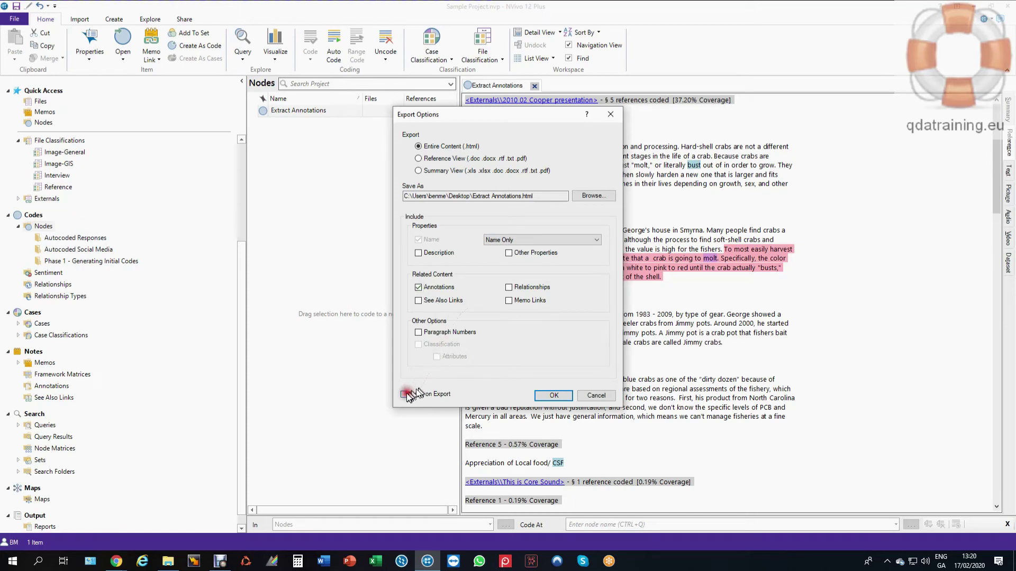
{"action": "left_click", "coordinate": [549, 395]}
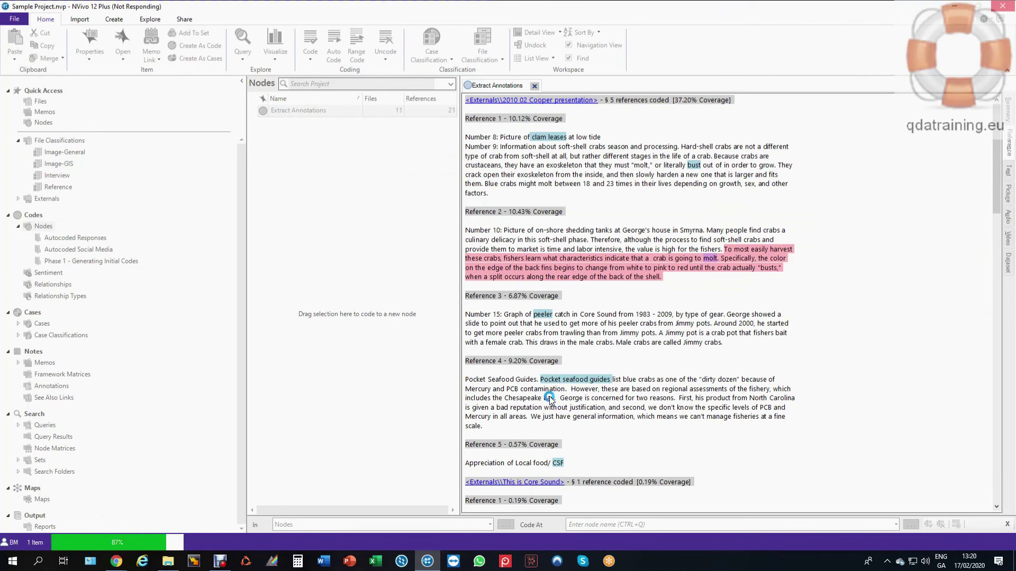
Step: In Chrome's HTML report, browse the video sources, then show the third text source's reference and annotation
{"action": "key", "text": "alt+Tab"}
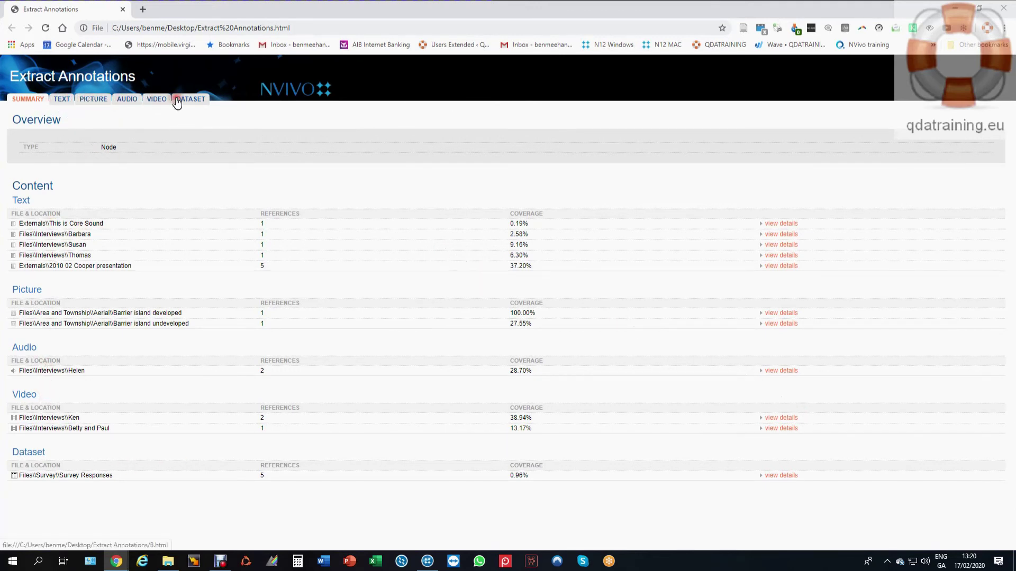
{"action": "left_click", "coordinate": [160, 100]}
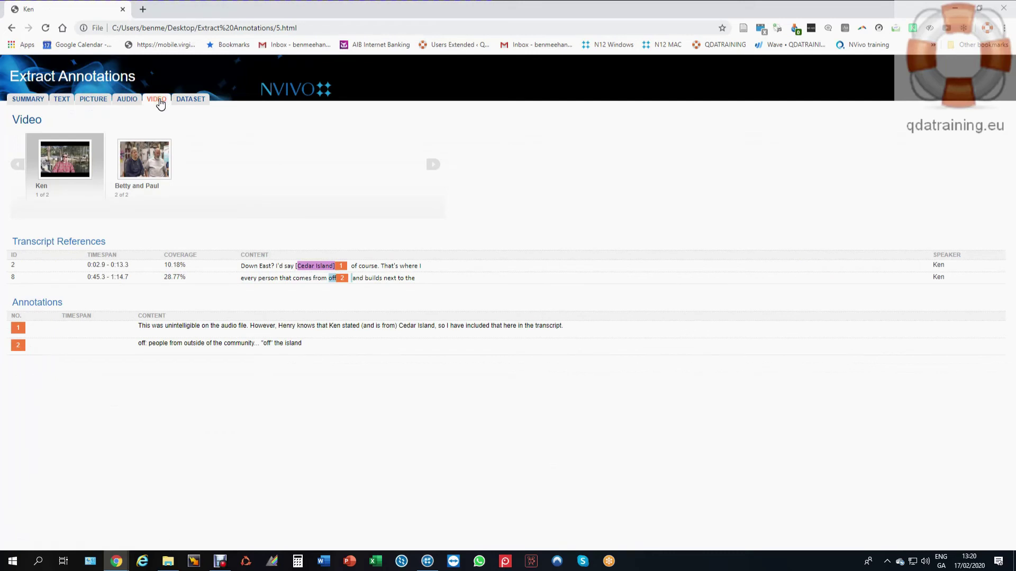
{"action": "left_click", "coordinate": [306, 275]}
{"action": "left_click", "coordinate": [62, 101]}
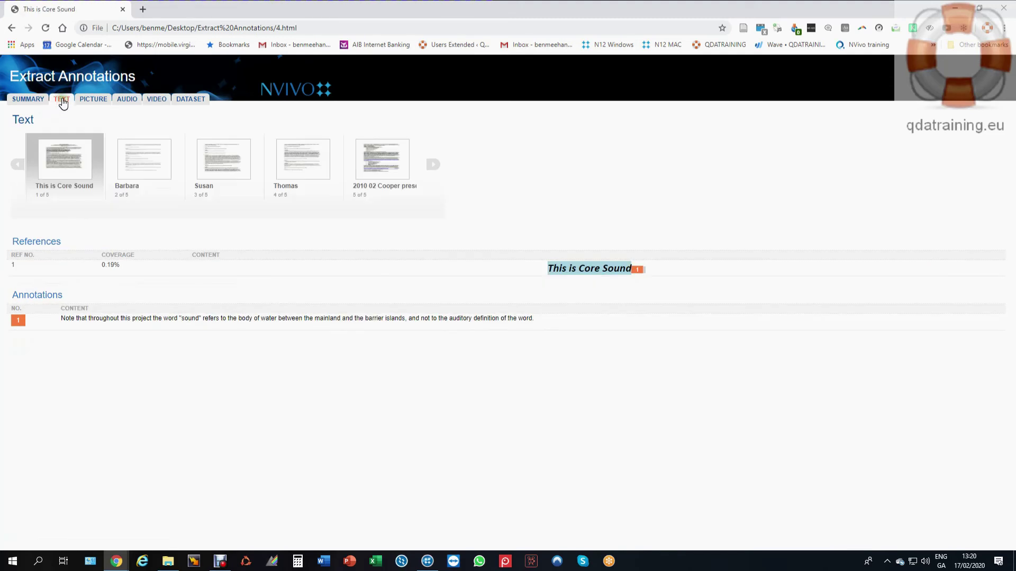
{"action": "left_click", "coordinate": [231, 164]}
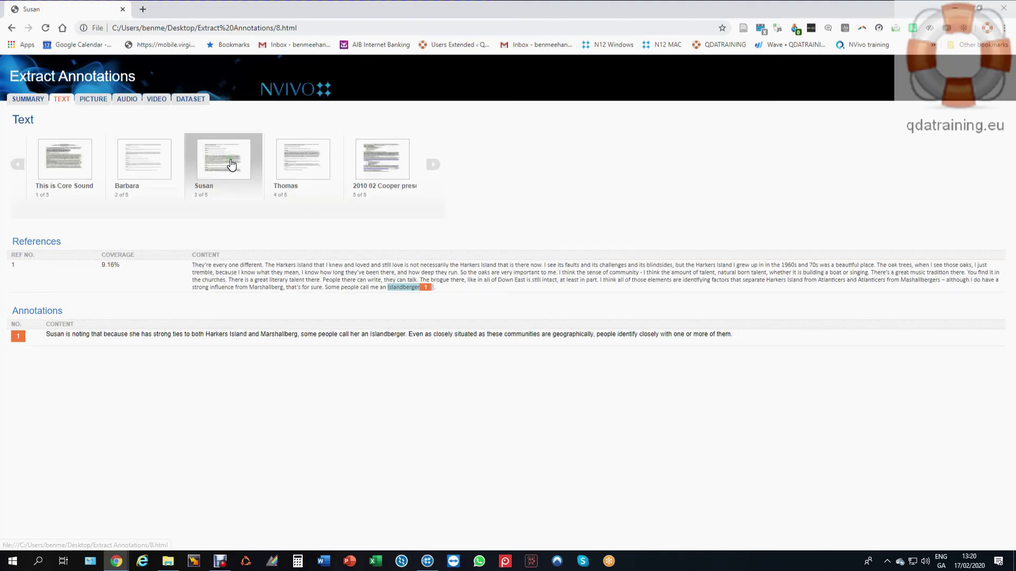